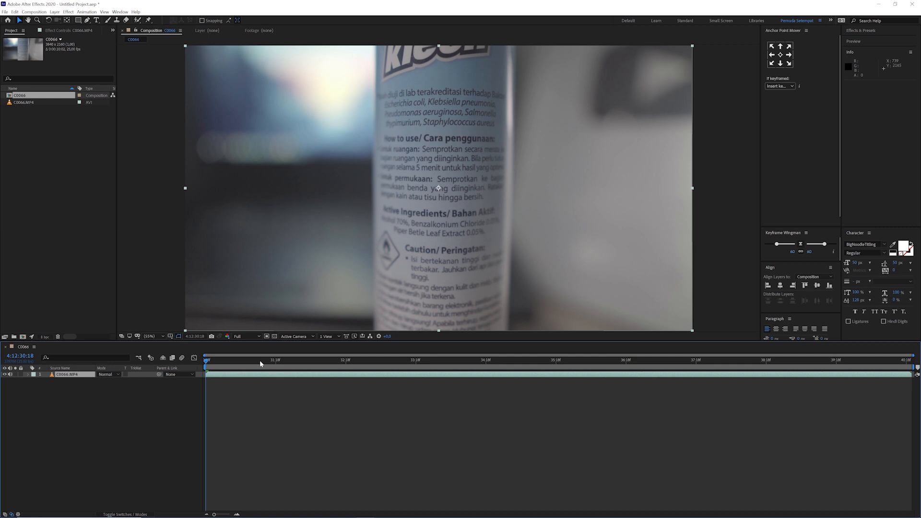
# Create a movie proxy for the C0066.MP4 footage, adding it to the render queue
pyautogui.rightClick(25, 105)
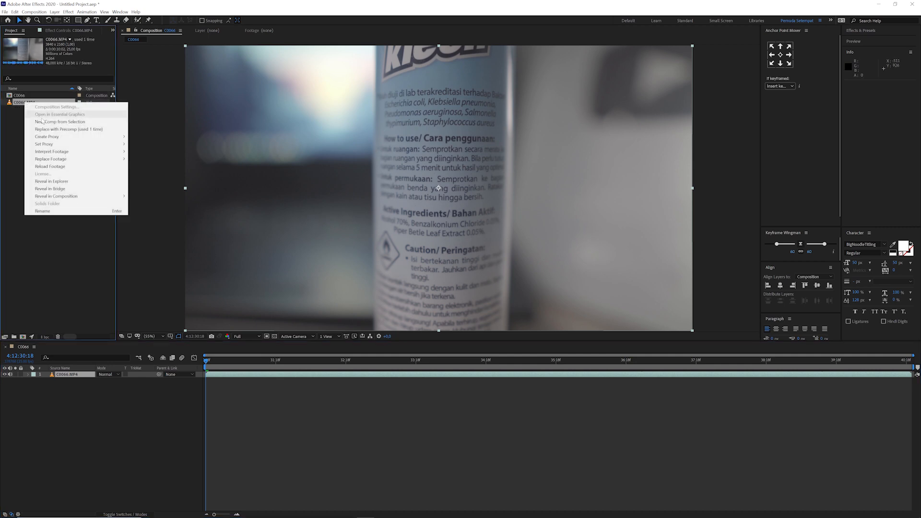
pyautogui.moveTo(58, 140)
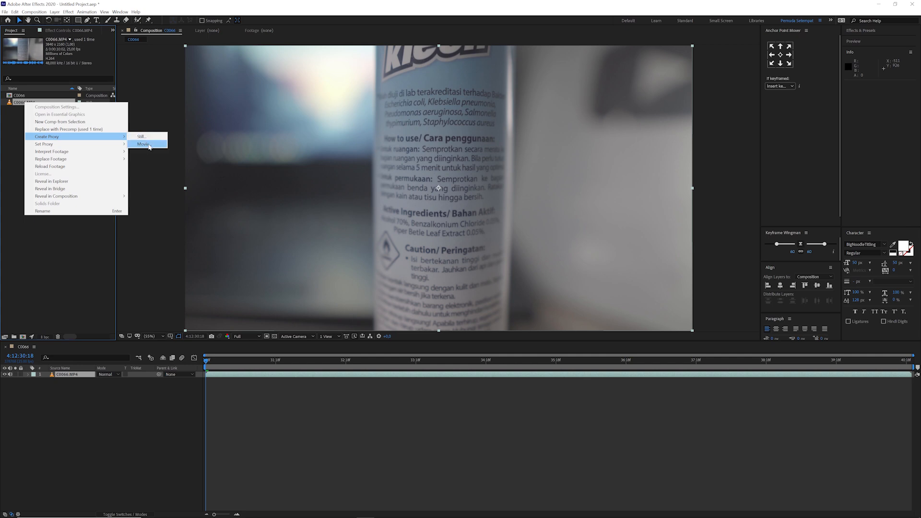
pyautogui.click(144, 144)
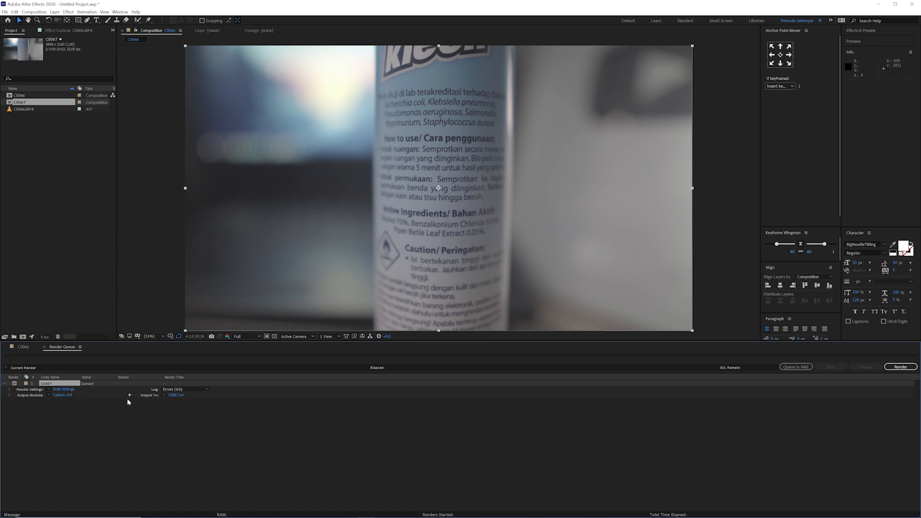
# Enable resizing in the proxy render's output module settings and enter a smaller output height with the aspect ratio locked
pyautogui.click(65, 396)
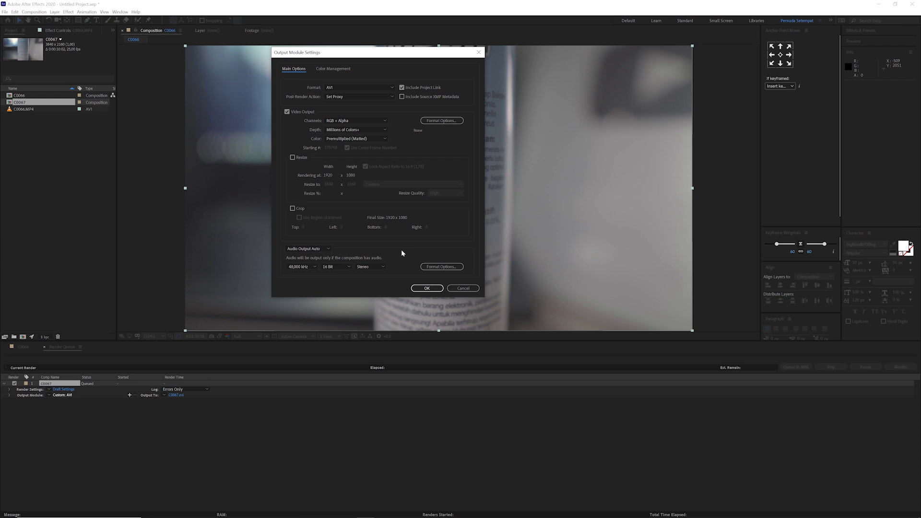
pyautogui.click(292, 158)
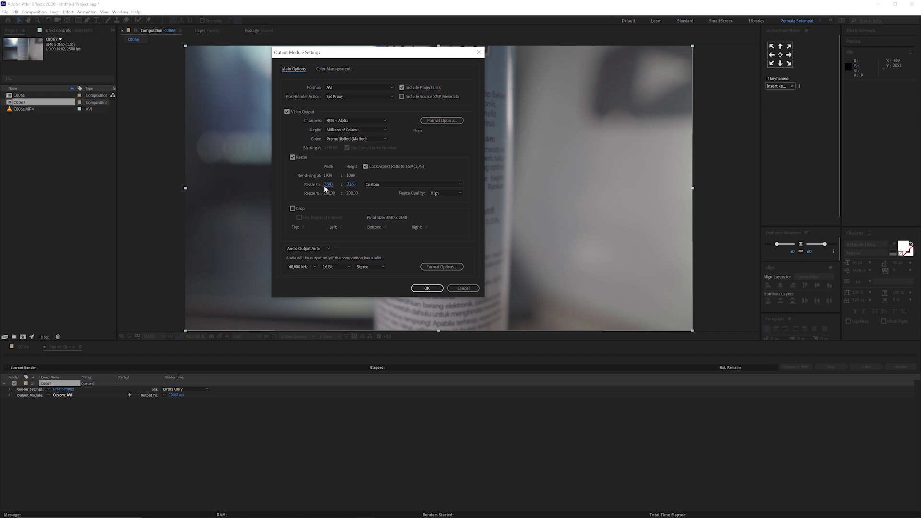
pyautogui.click(349, 185)
pyautogui.write('7')
pyautogui.press('Tab')
pyautogui.click(426, 288)
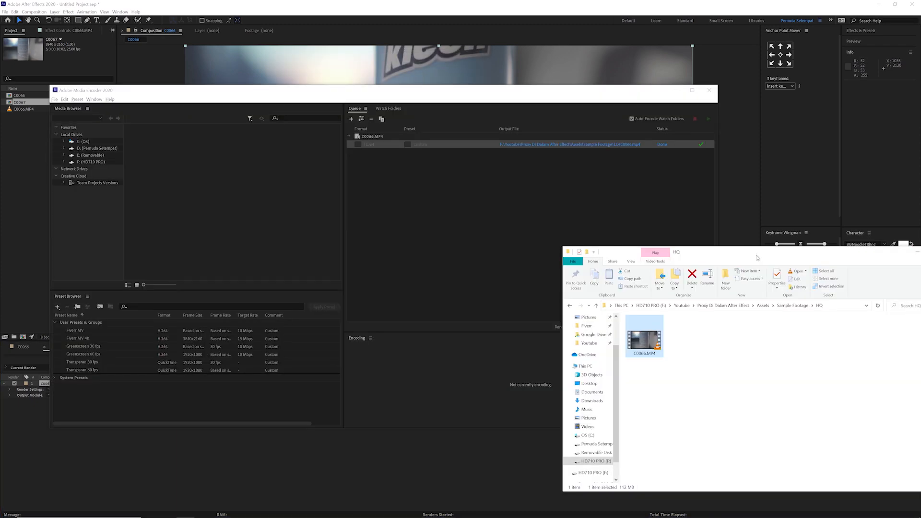
# Switch to Media Encoder and add C0066.MP4 from the HQ folder to the queue with the YouTube 720p HD preset
pyautogui.click(462, 231)
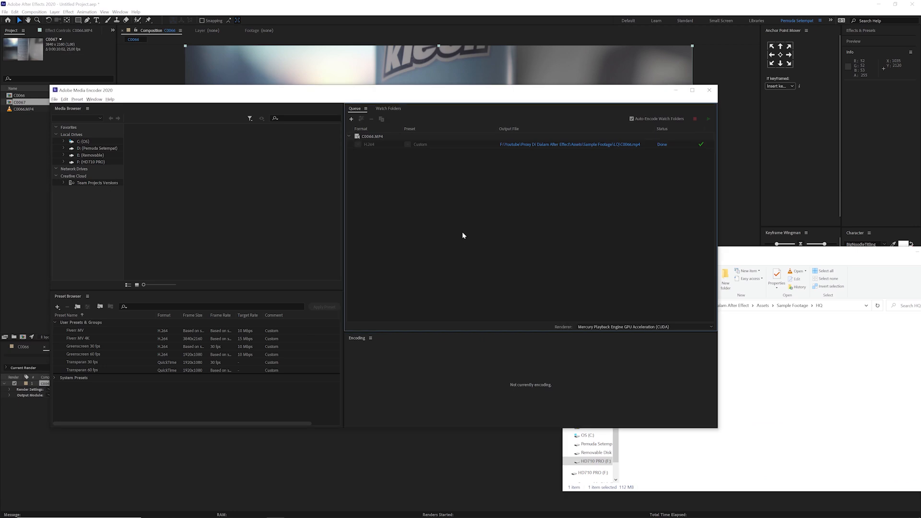
pyautogui.click(783, 386)
pyautogui.moveTo(649, 347); pyautogui.dragTo(444, 252)
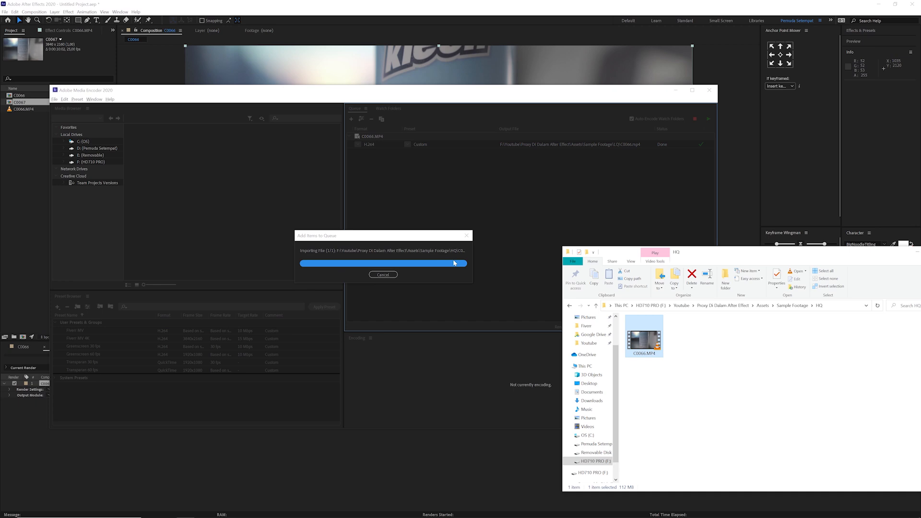
pyautogui.click(459, 252)
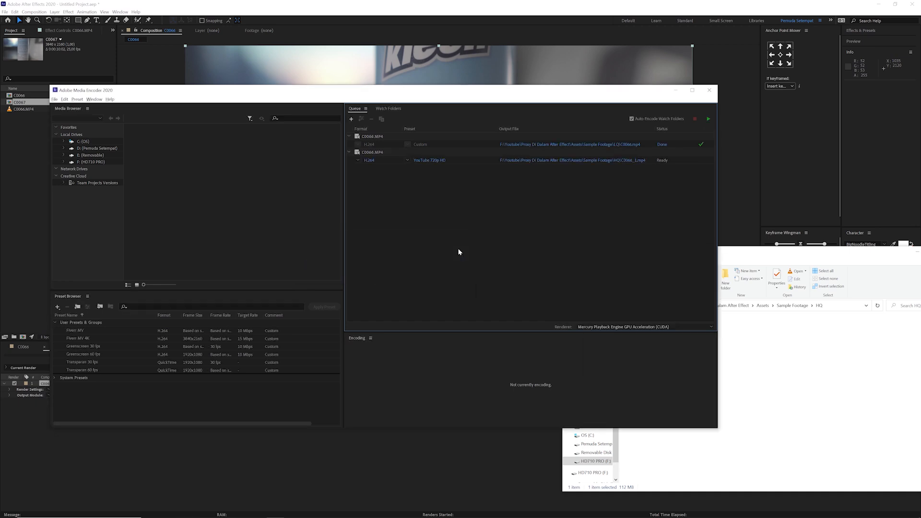
pyautogui.click(408, 161)
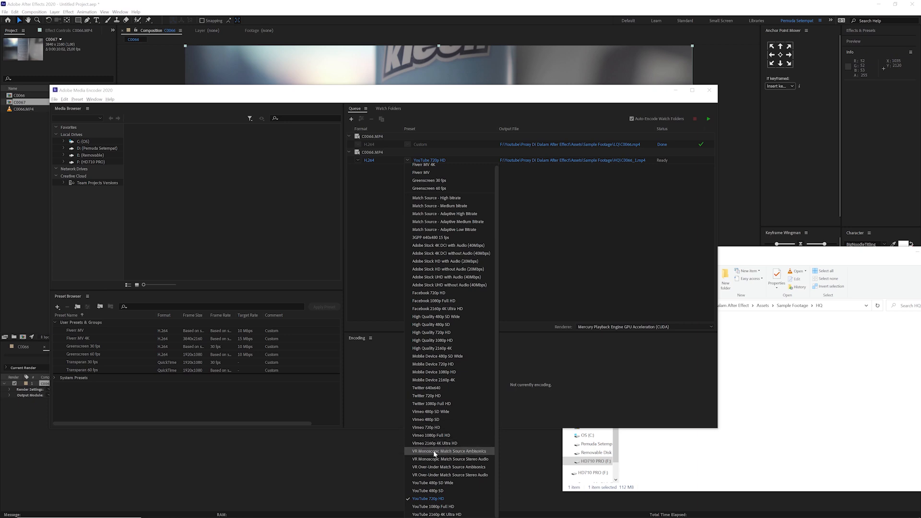
pyautogui.click(434, 500)
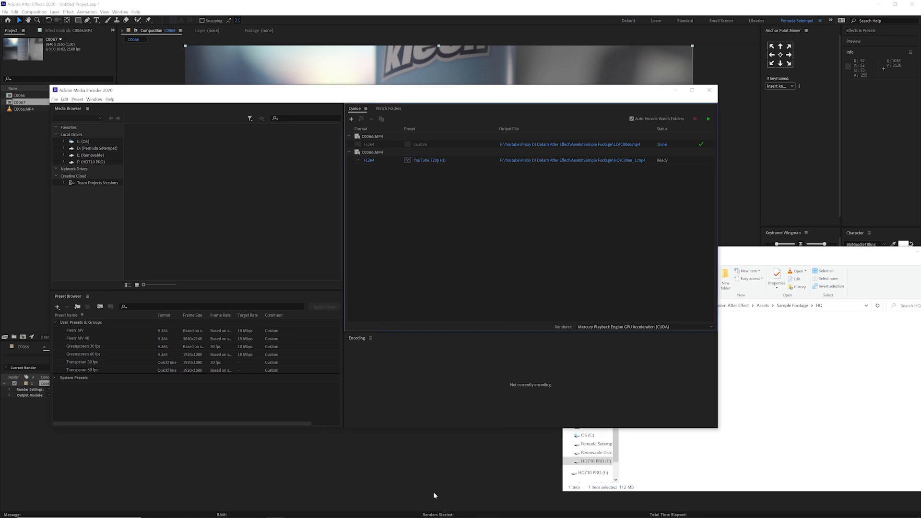
# Set the target bitrate to 5 Mbps in the export settings of the queued C0066.MP4
pyautogui.click(430, 161)
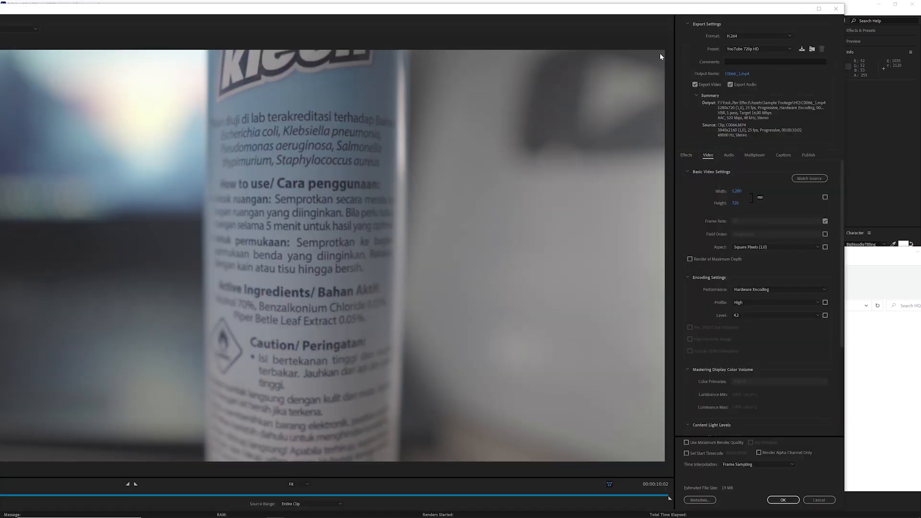
pyautogui.moveTo(647, 10); pyautogui.dragTo(667, 10)
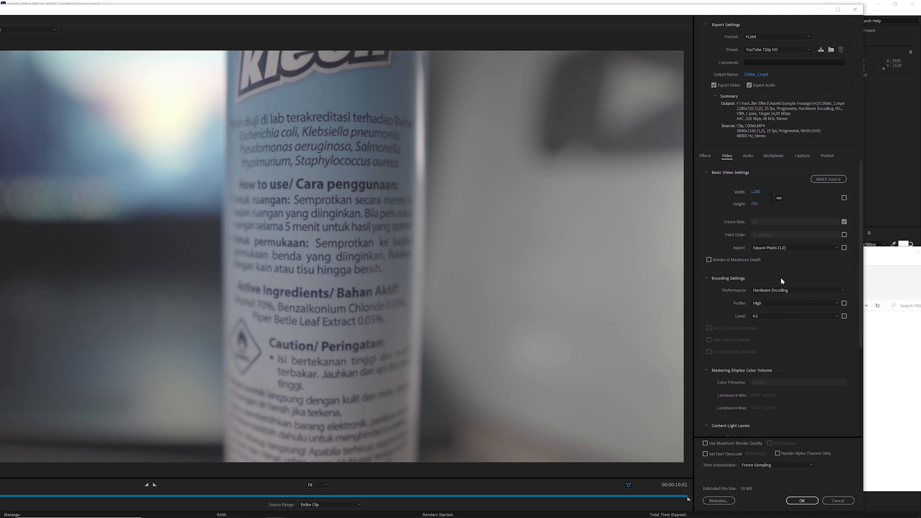
pyautogui.scroll(-4, 790, 359)
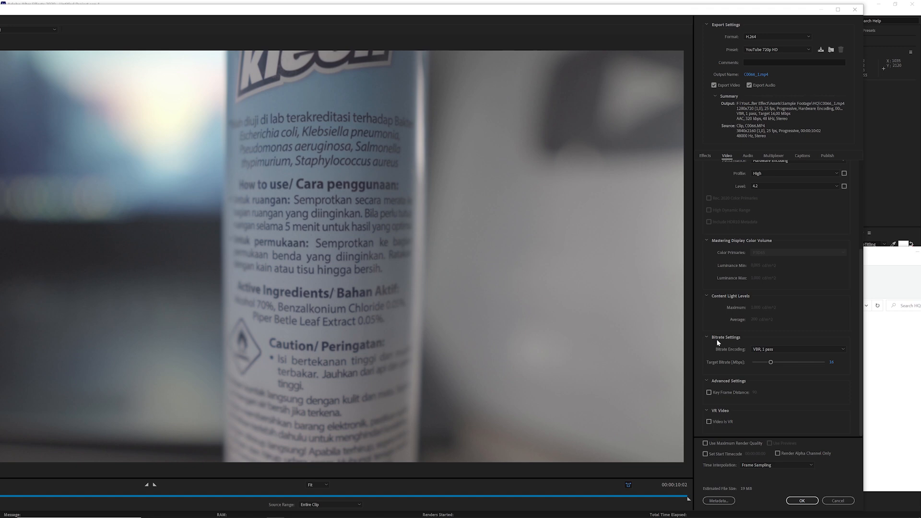
pyautogui.click(831, 362)
pyautogui.write('5')
pyautogui.press('Return')
# Compare the original C0066.MP4's file size in the HQ folder with the estimated export size, and accept the export settings
pyautogui.click(877, 390)
pyautogui.moveTo(760, 250); pyautogui.dragTo(709, 188)
pyautogui.click(594, 276)
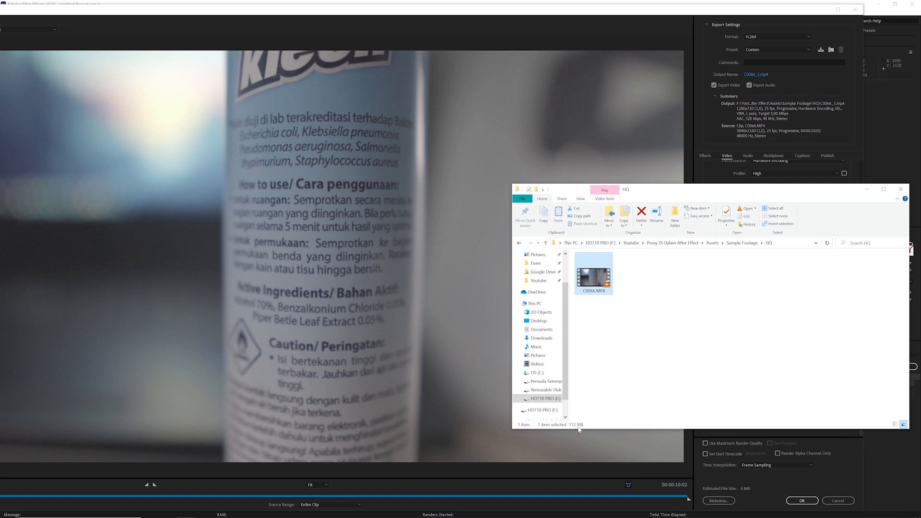
pyautogui.click(768, 481)
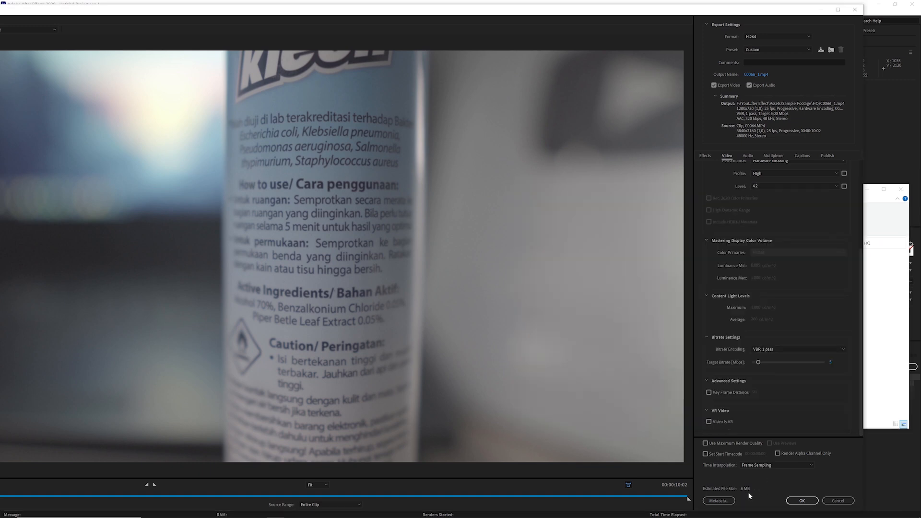
pyautogui.click(801, 500)
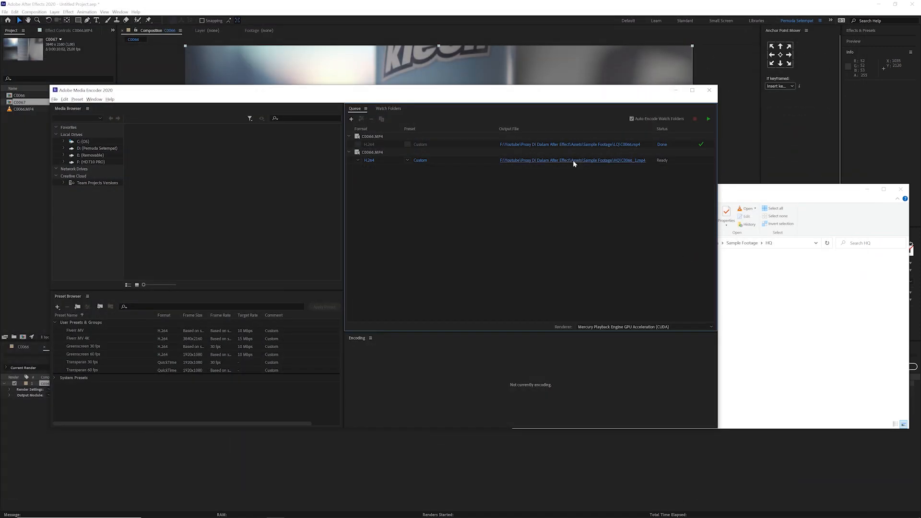
# Set the queued export's output location to the LQ folder inside Sample Footage, keeping the file name C0066_1.mp4
pyautogui.click(573, 160)
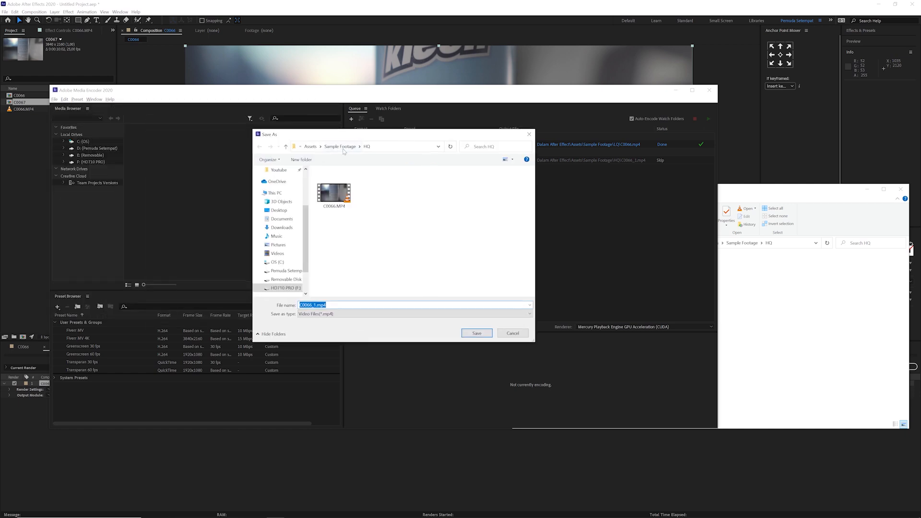
pyautogui.click(340, 146)
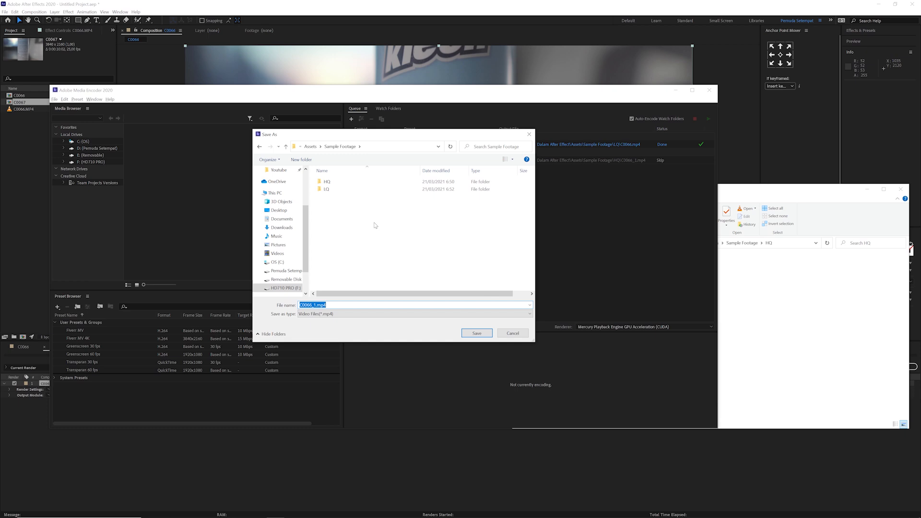
pyautogui.doubleClick(333, 184)
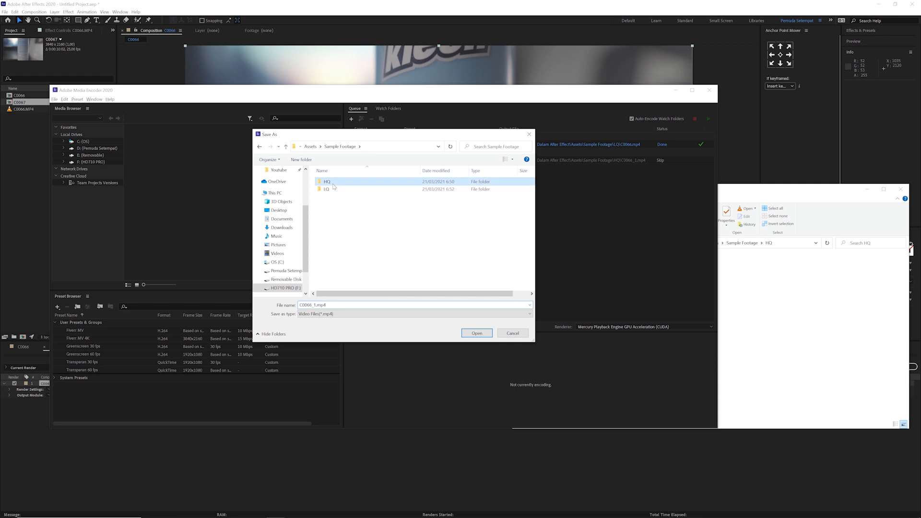
pyautogui.click(286, 146)
pyautogui.click(327, 190)
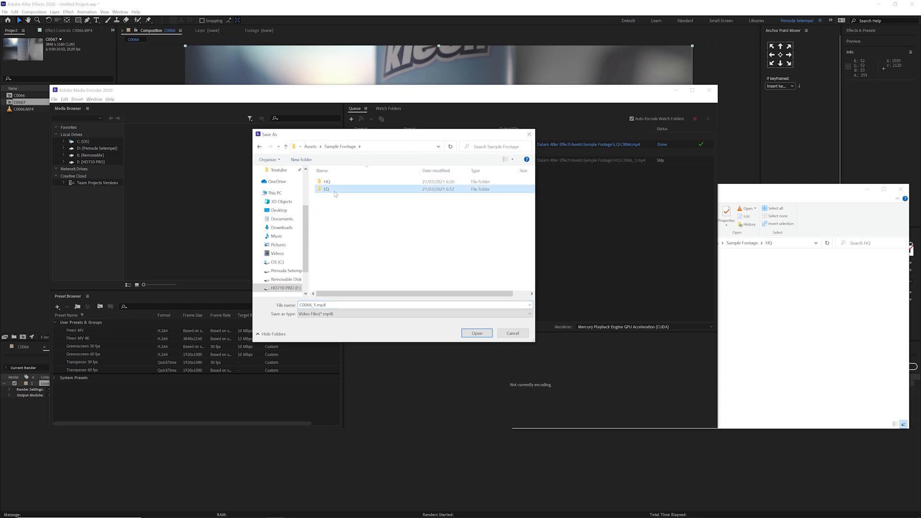
pyautogui.doubleClick(326, 191)
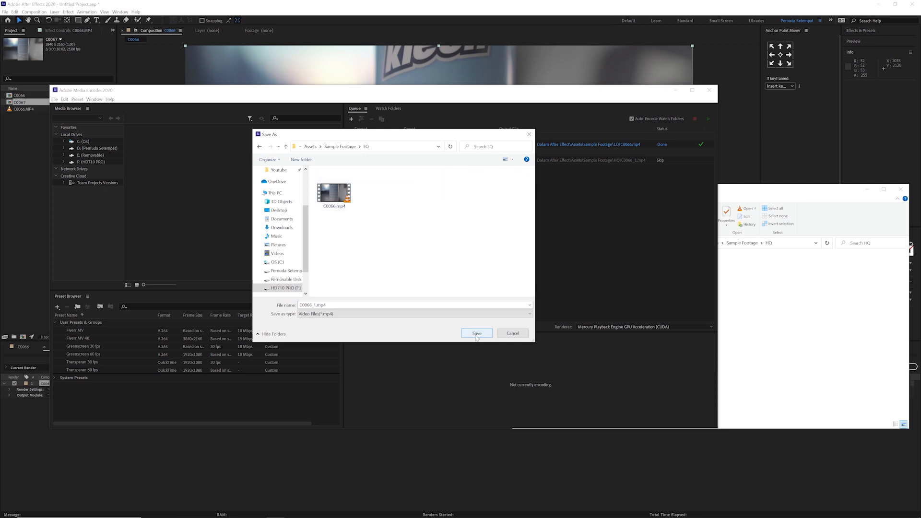
pyautogui.click(476, 334)
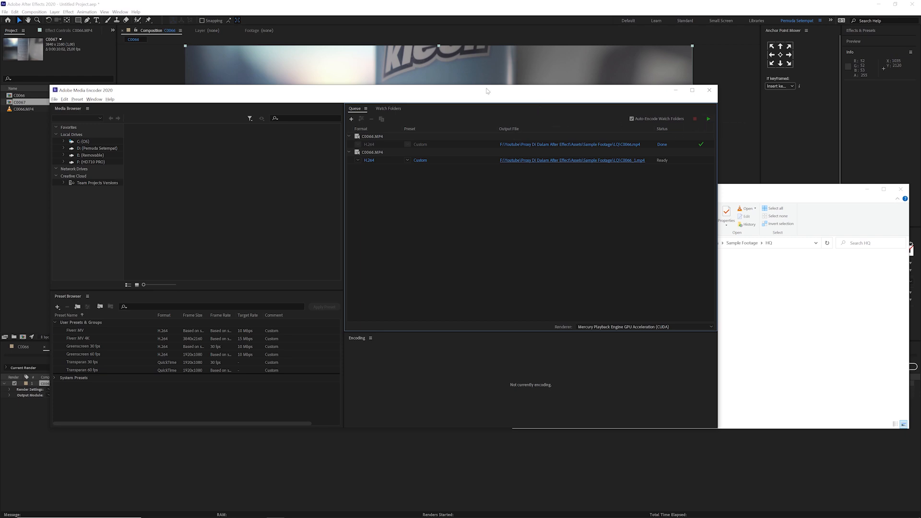
# Switch back to After Effects and set C0066.mp4 from the LQ folder as the proxy file for the C0066.MP4 footage
pyautogui.click(434, 3)
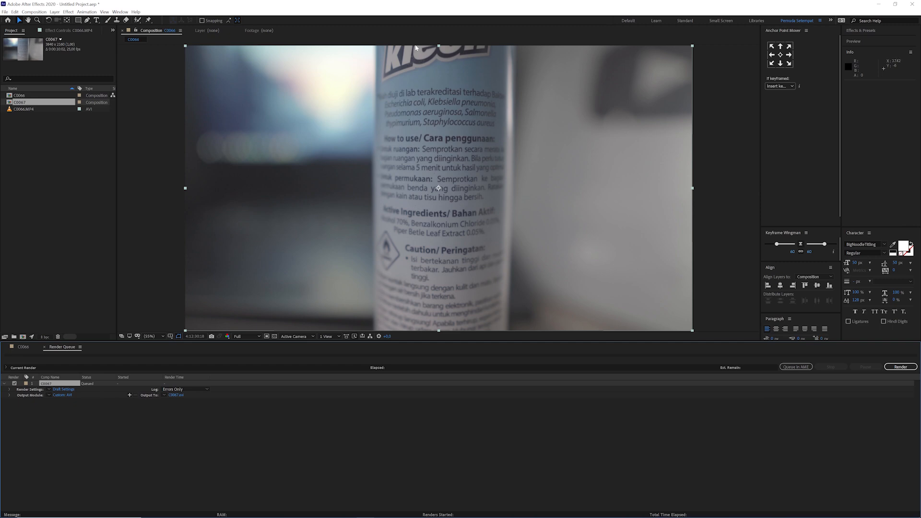
pyautogui.click(65, 143)
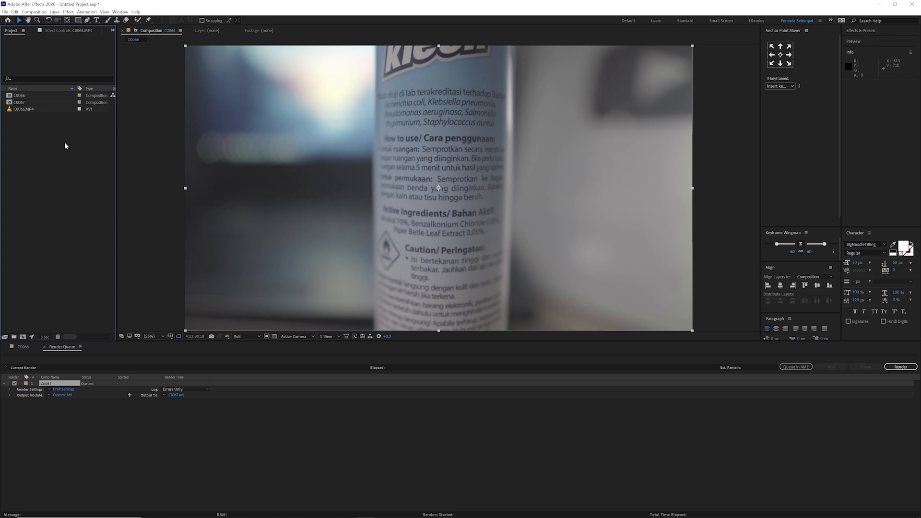
pyautogui.click(22, 111)
pyautogui.rightClick(23, 111)
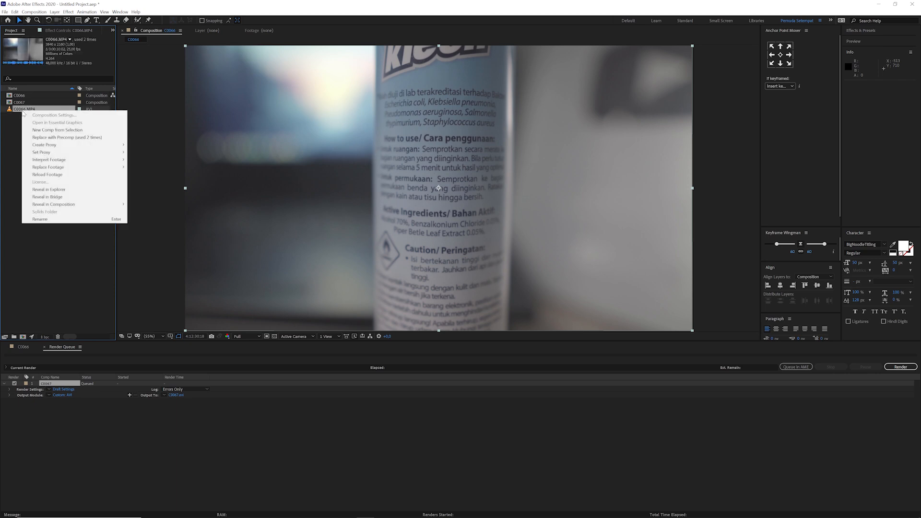
pyautogui.moveTo(55, 153)
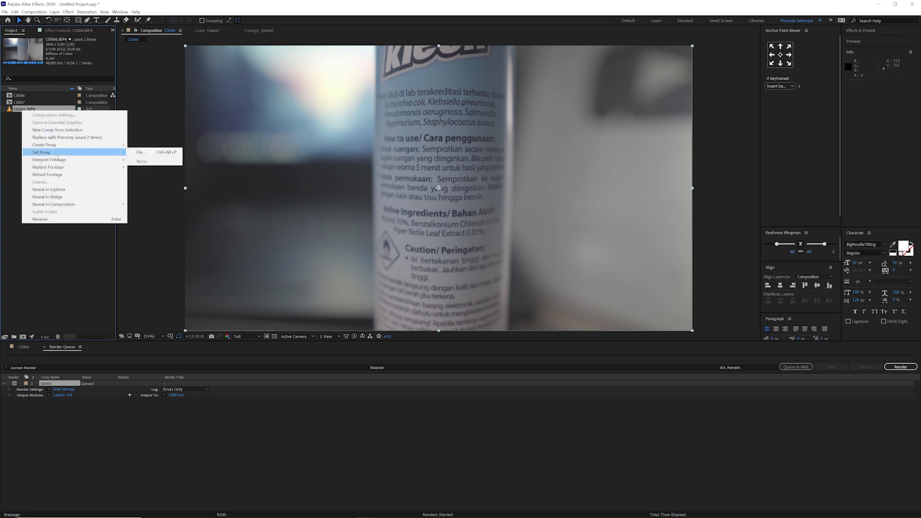
pyautogui.click(147, 153)
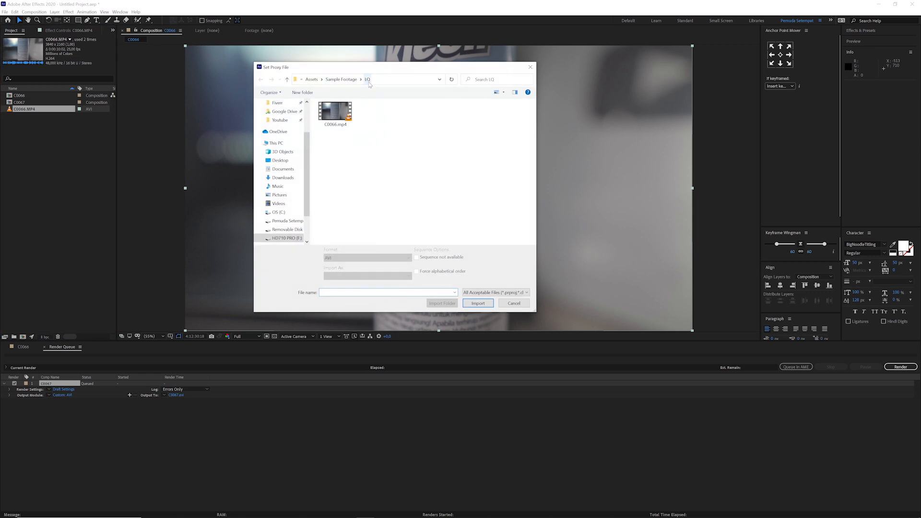
pyautogui.click(339, 115)
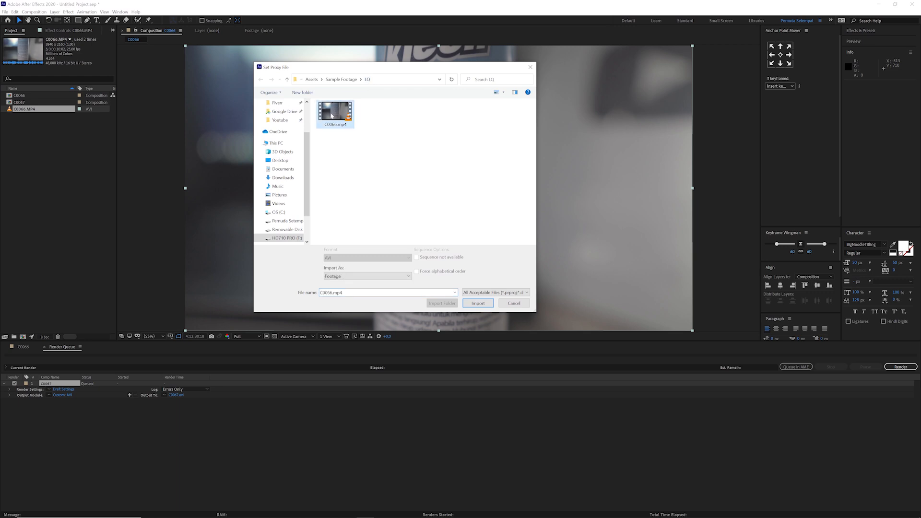
pyautogui.doubleClick(342, 116)
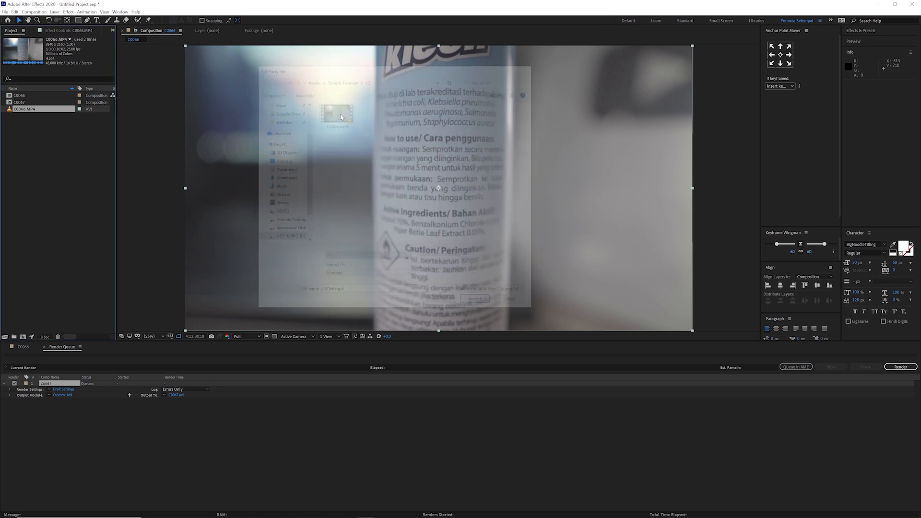
# Show the C0066 composition and toggle the C0066.MP4 proxy to compare the sharpness of the bottle's label text up close
pyautogui.click(24, 347)
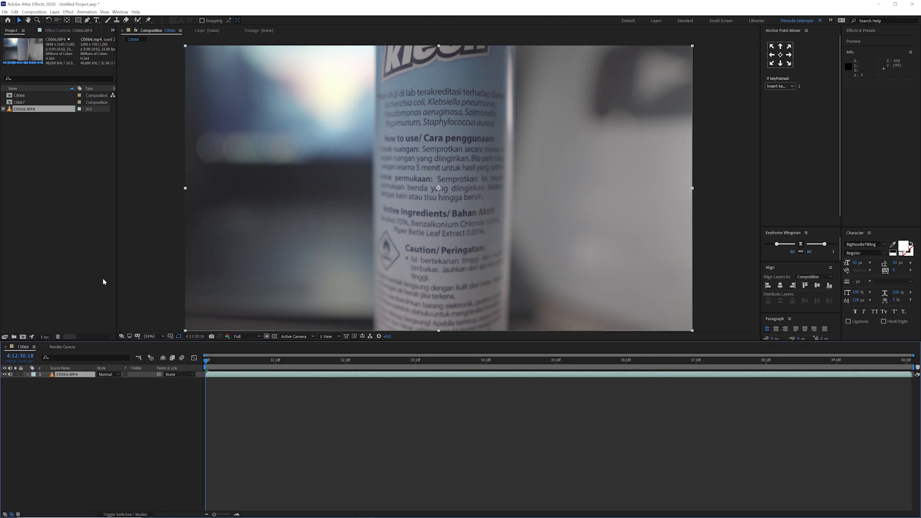
pyautogui.click(21, 112)
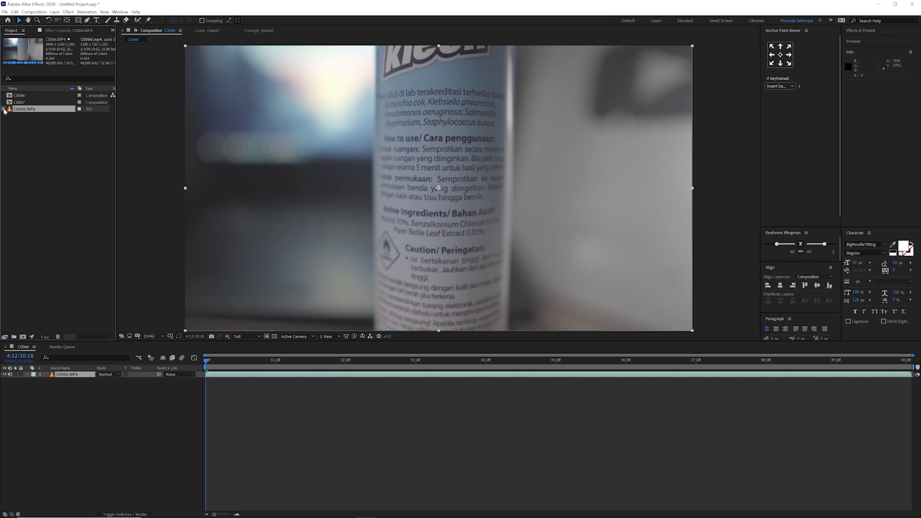
pyautogui.click(4, 110)
pyautogui.click(4, 110)
pyautogui.scroll(7, 436, 197)
pyautogui.moveTo(441, 215); pyautogui.dragTo(396, 232)
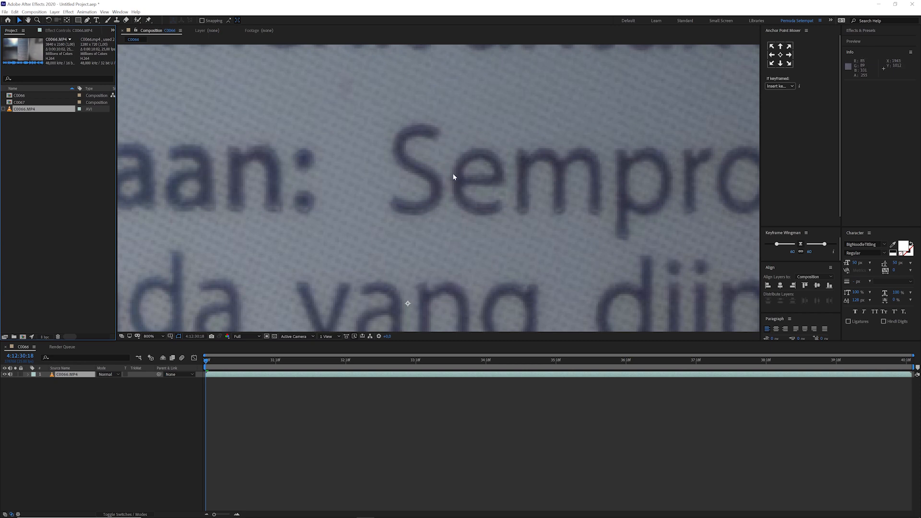
pyautogui.scroll(-2, 443, 176)
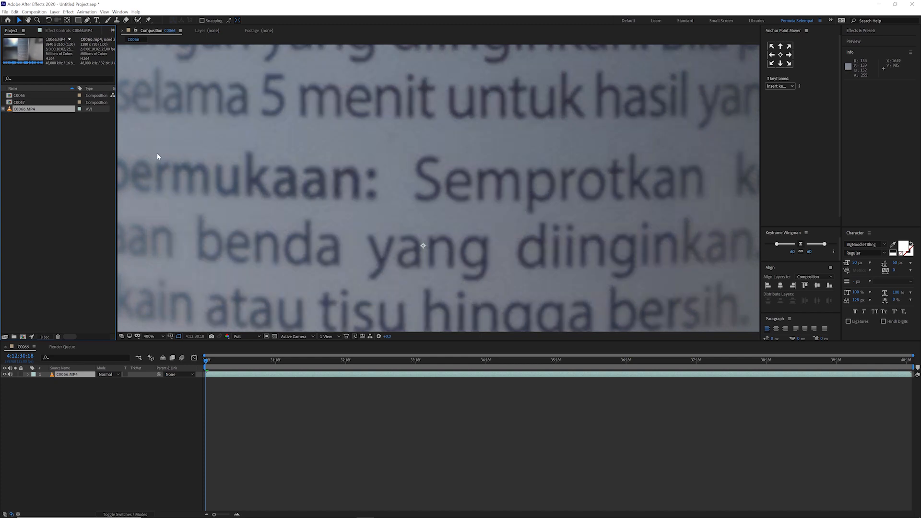
pyautogui.scroll(-3, 467, 178)
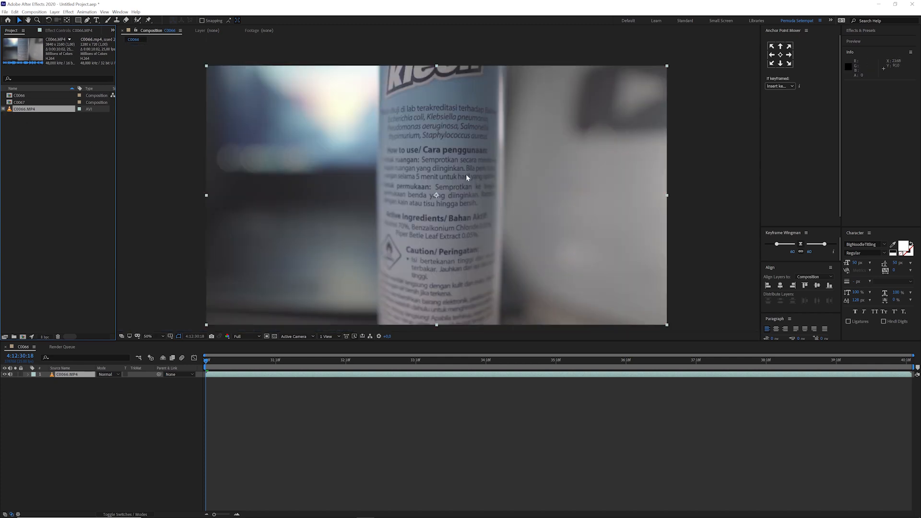